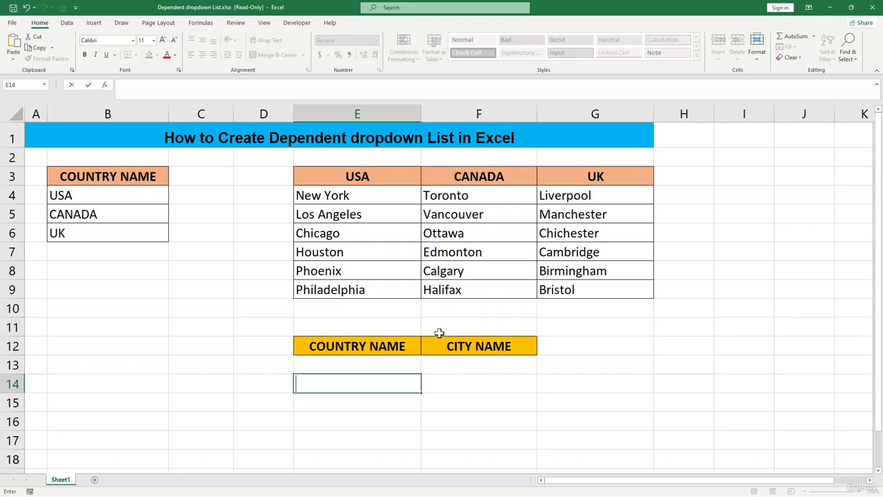
Review the city lists under USA, CANADA and UK and the empty entry cells below COUNTRY NAME and CITY NAME.
{"action": "left_click", "coordinate": [379, 366]}
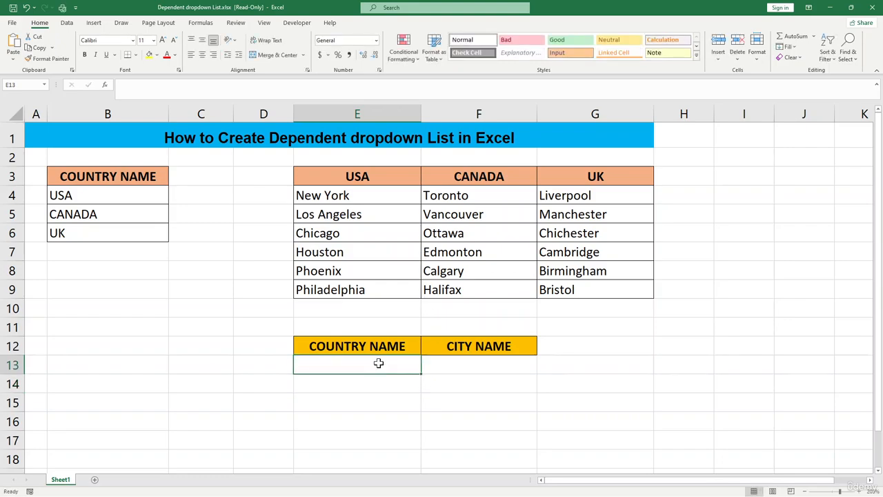
{"action": "left_click", "coordinate": [414, 379]}
{"action": "left_click", "coordinate": [392, 363]}
{"action": "left_click", "coordinate": [452, 361]}
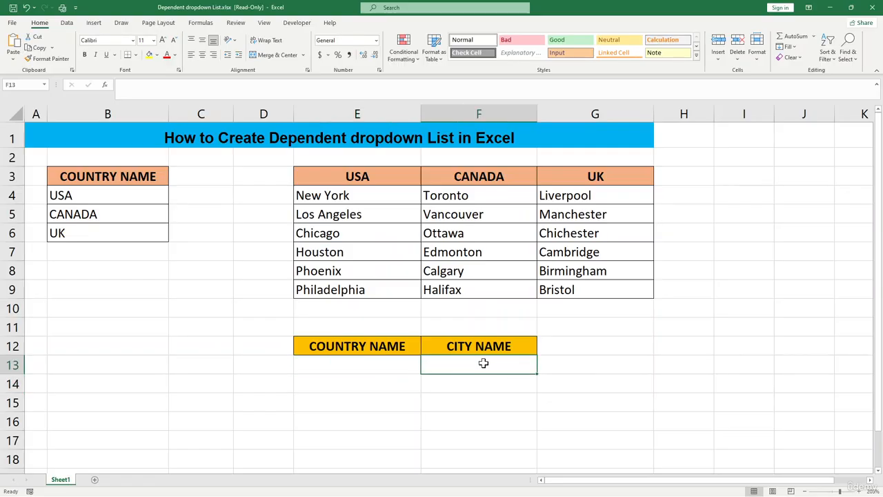
{"action": "left_click", "coordinate": [404, 360]}
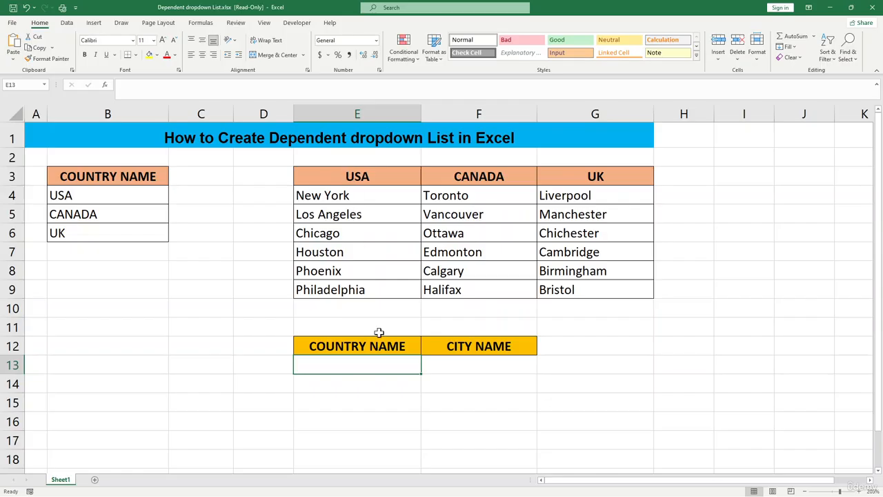
{"action": "left_click_drag", "start_coordinate": [364, 196], "coordinate": [359, 288]}
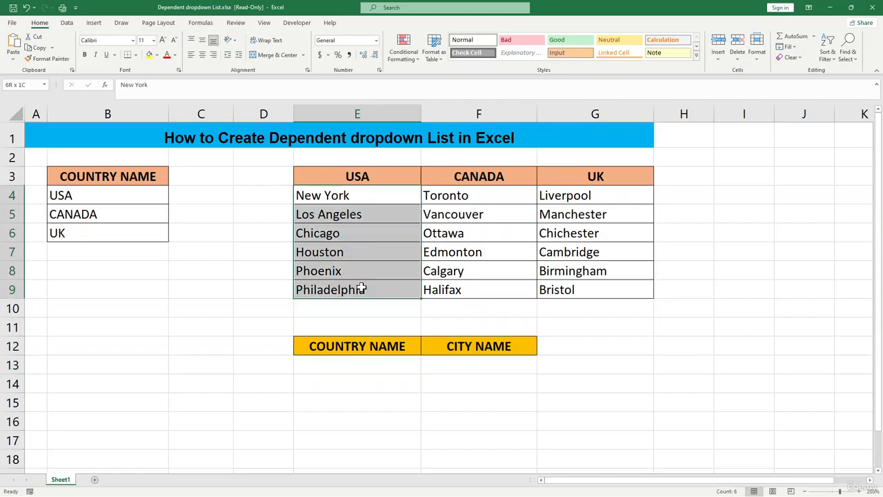
{"action": "left_click_drag", "start_coordinate": [483, 197], "coordinate": [476, 272]}
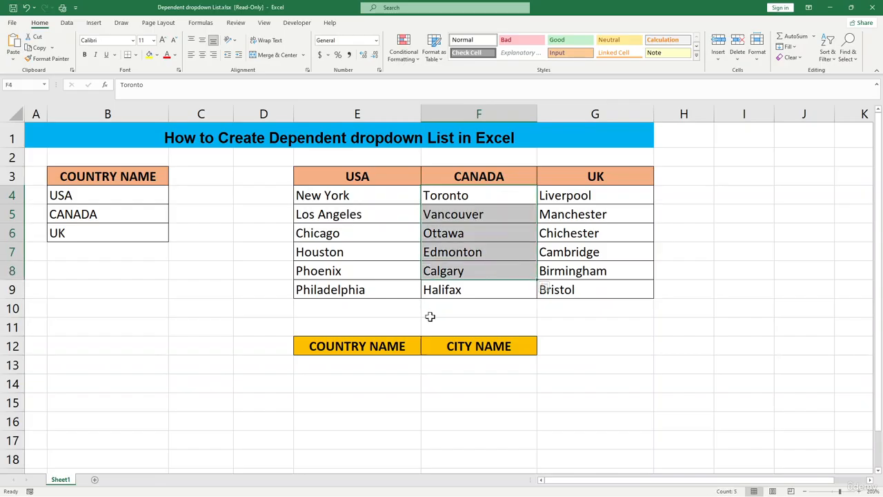
{"action": "left_click", "coordinate": [499, 177]}
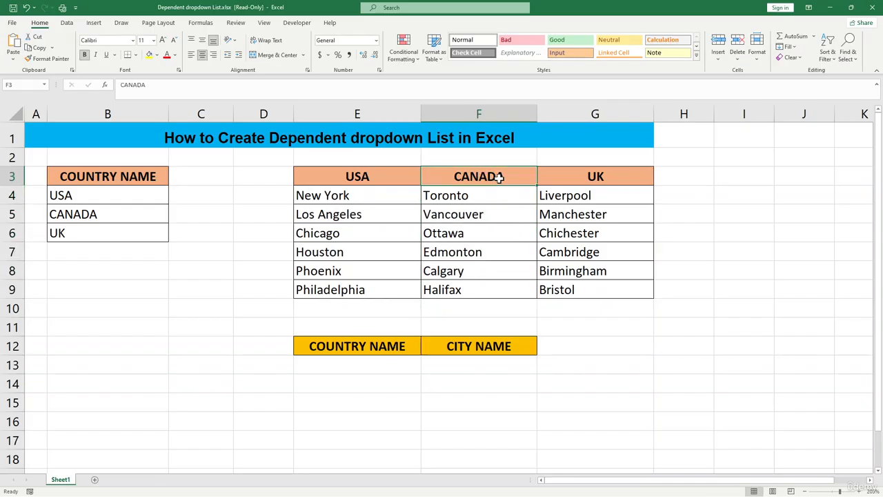
{"action": "left_click_drag", "start_coordinate": [481, 199], "coordinate": [465, 284]}
{"action": "left_click", "coordinate": [458, 383]}
{"action": "left_click", "coordinate": [405, 365]}
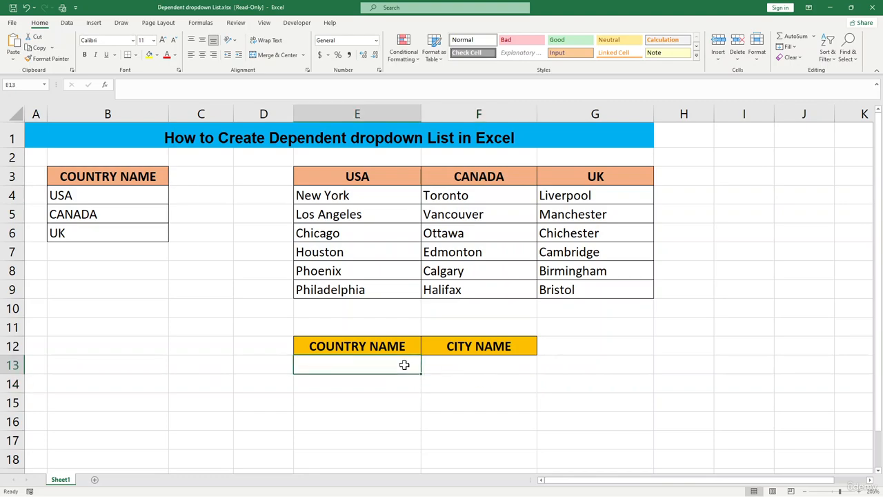
{"action": "left_click", "coordinate": [398, 388]}
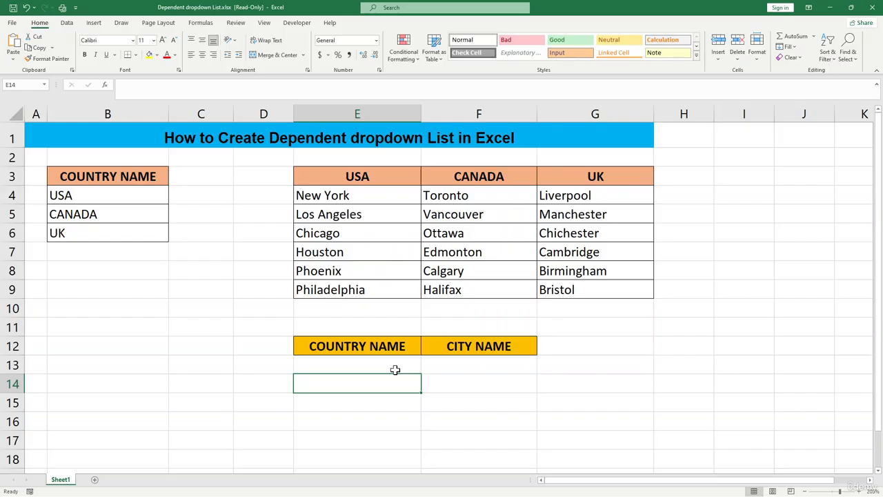
Open data validation for cell E13 under COUNTRY NAME and set the allowed entries to List.
{"action": "left_click", "coordinate": [389, 365]}
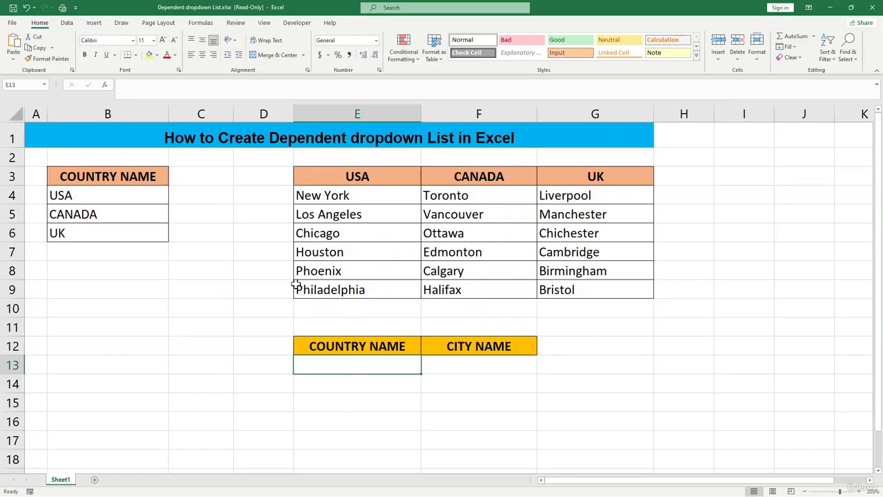
{"action": "left_click", "coordinate": [68, 23]}
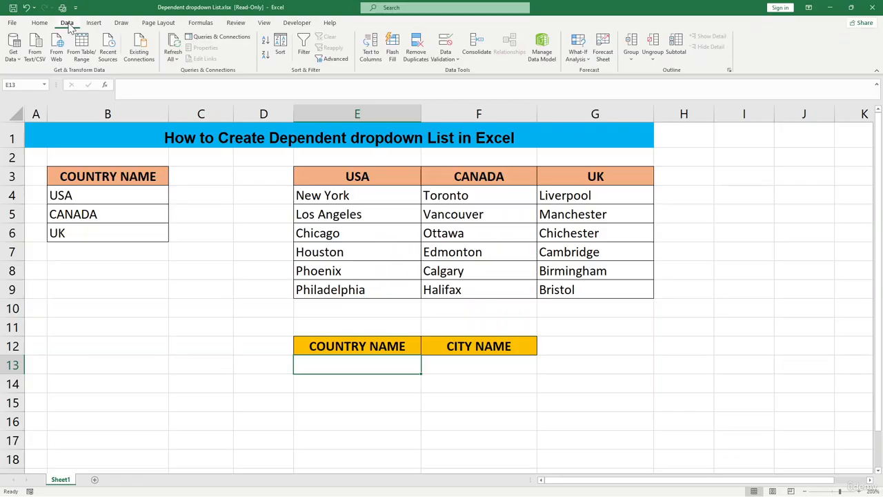
{"action": "left_click", "coordinate": [456, 62]}
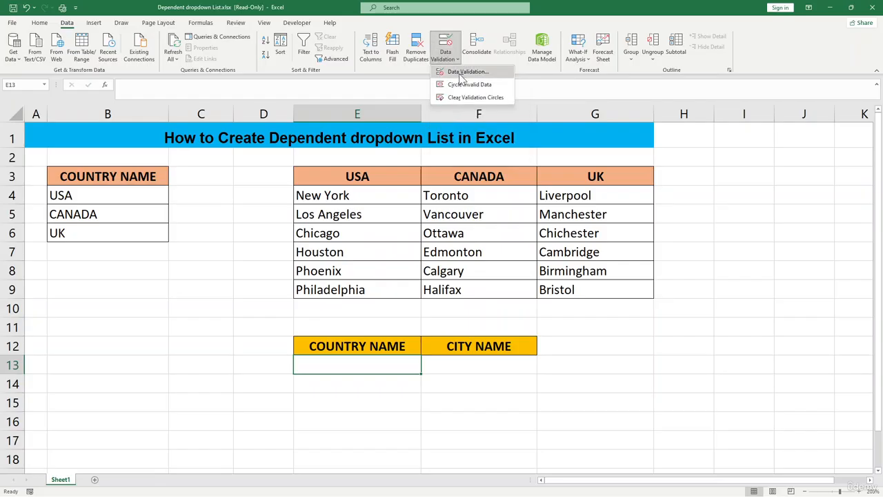
{"action": "left_click", "coordinate": [461, 75]}
{"action": "left_click_drag", "start_coordinate": [254, 161], "coordinate": [293, 146]}
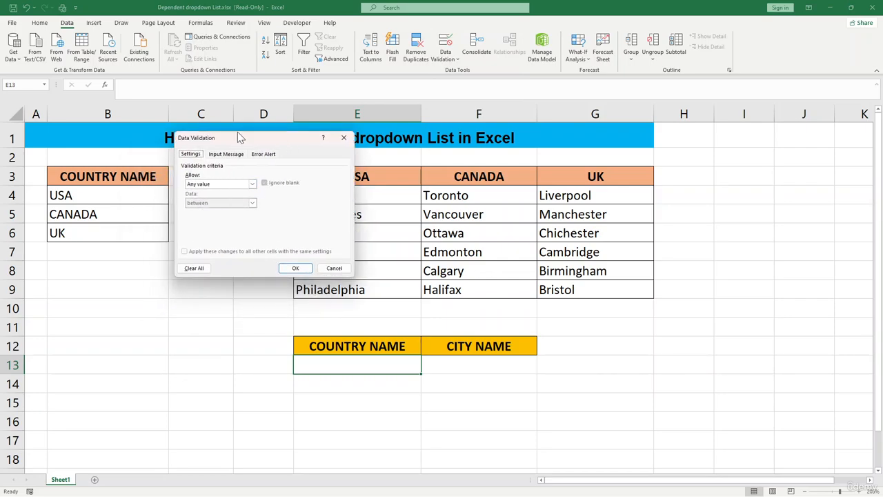
{"action": "left_click_drag", "start_coordinate": [238, 134], "coordinate": [366, 137]}
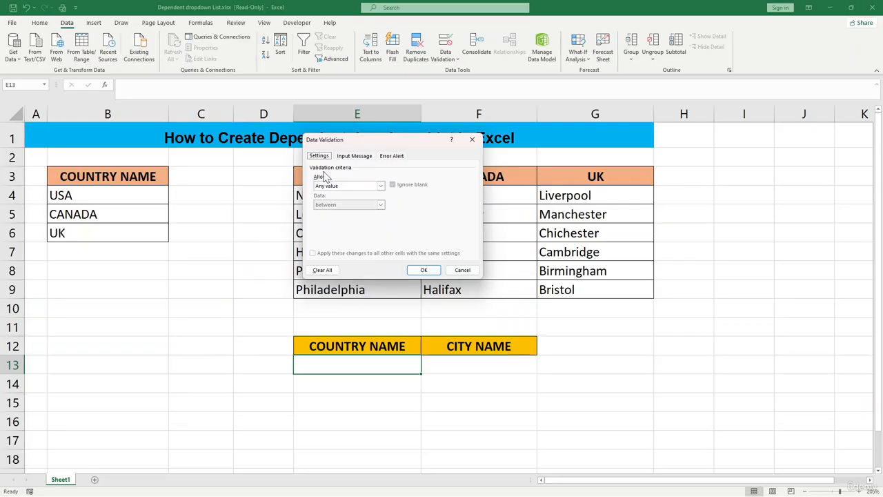
{"action": "left_click", "coordinate": [380, 186]}
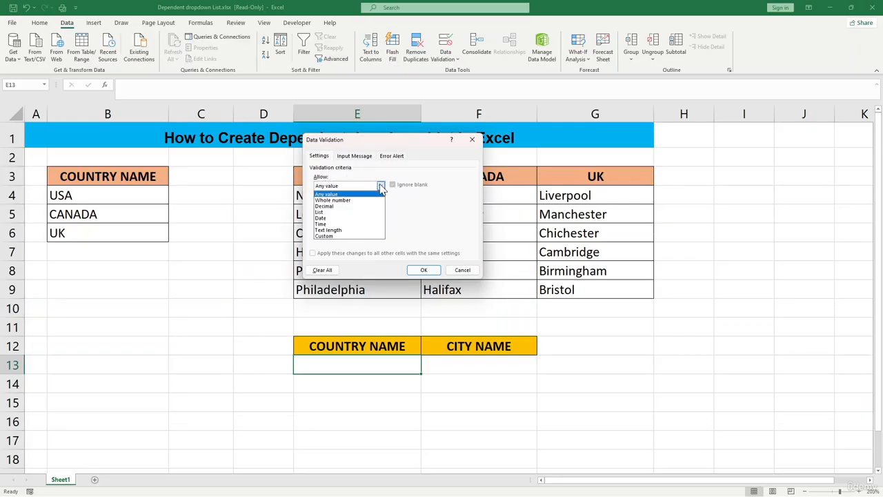
{"action": "left_click", "coordinate": [345, 213]}
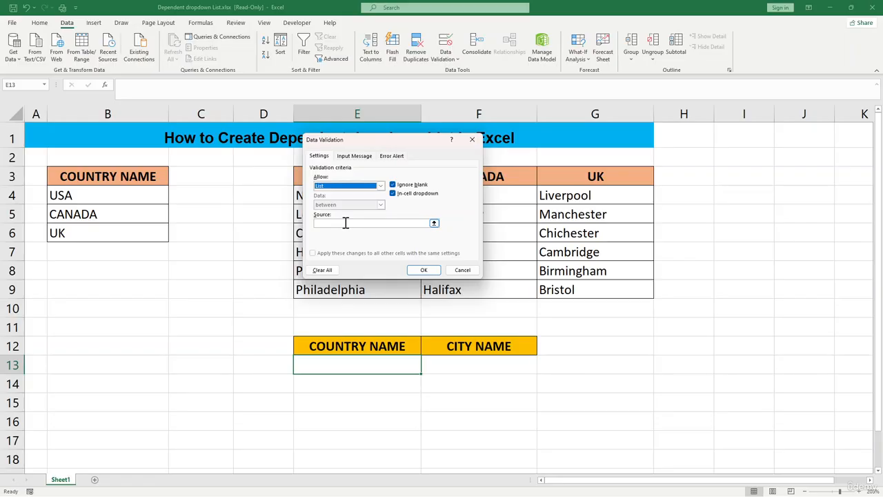
Set the validation list's source to the country names in =$B$4:$B$6 and apply the rule.
{"action": "left_click", "coordinate": [346, 223]}
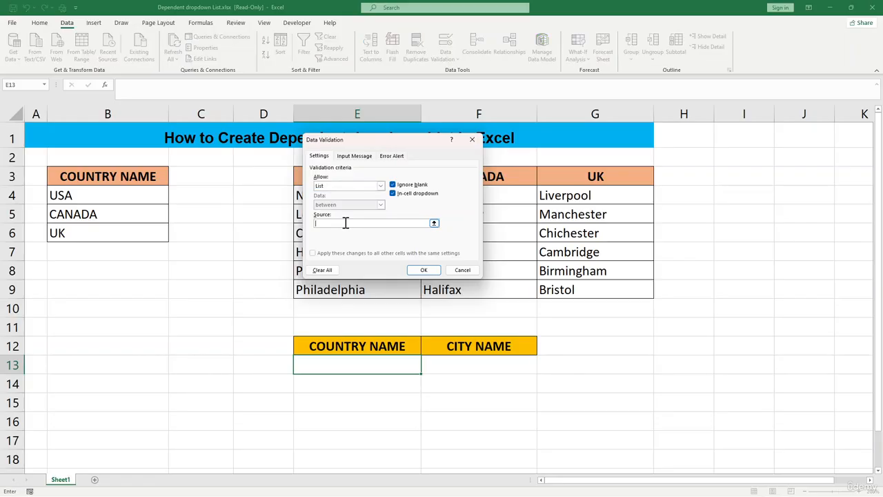
{"action": "left_click_drag", "start_coordinate": [107, 195], "coordinate": [109, 227]}
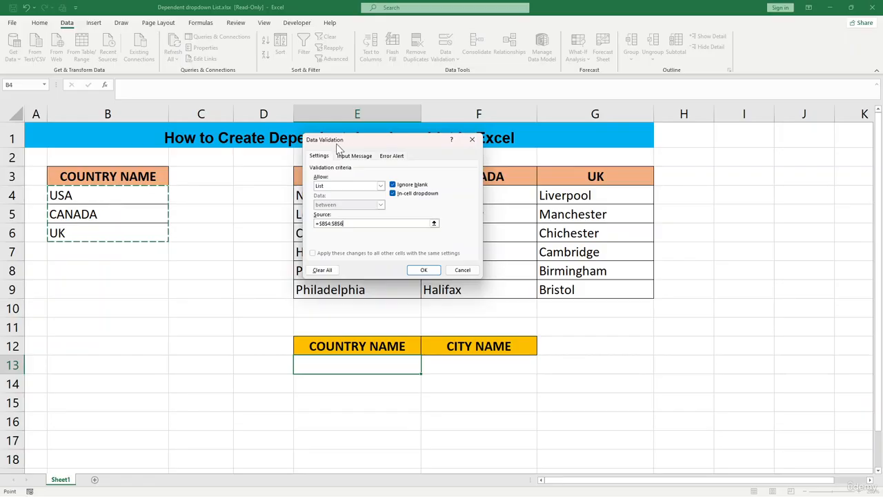
{"action": "left_click_drag", "start_coordinate": [361, 140], "coordinate": [643, 212]}
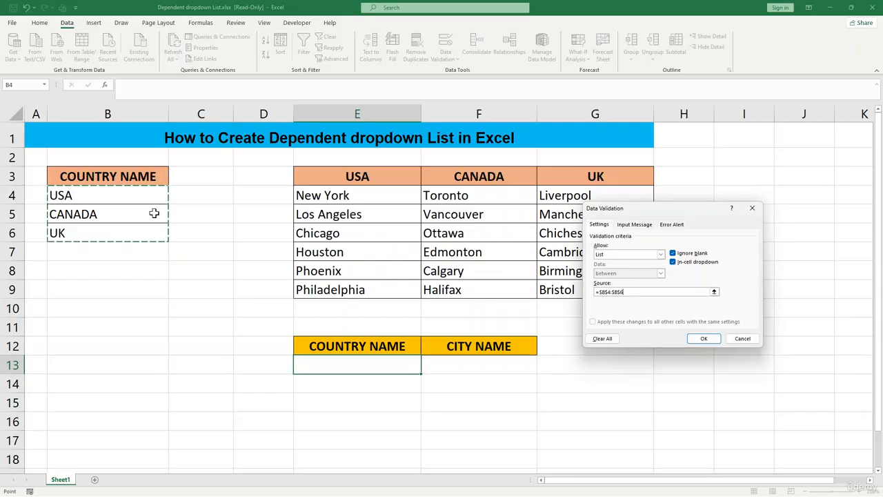
{"action": "left_click", "coordinate": [704, 341]}
{"action": "left_click", "coordinate": [459, 385]}
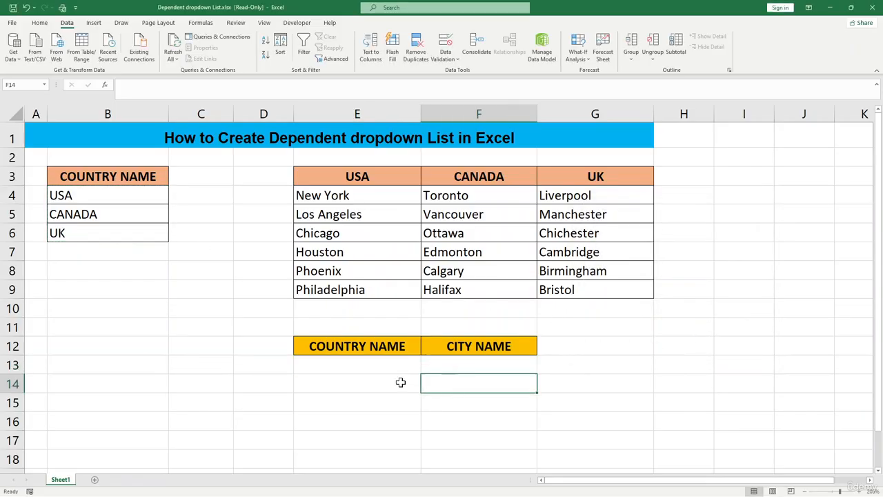
Choose UK from the new dropdown list in cell E13.
{"action": "left_click", "coordinate": [374, 364]}
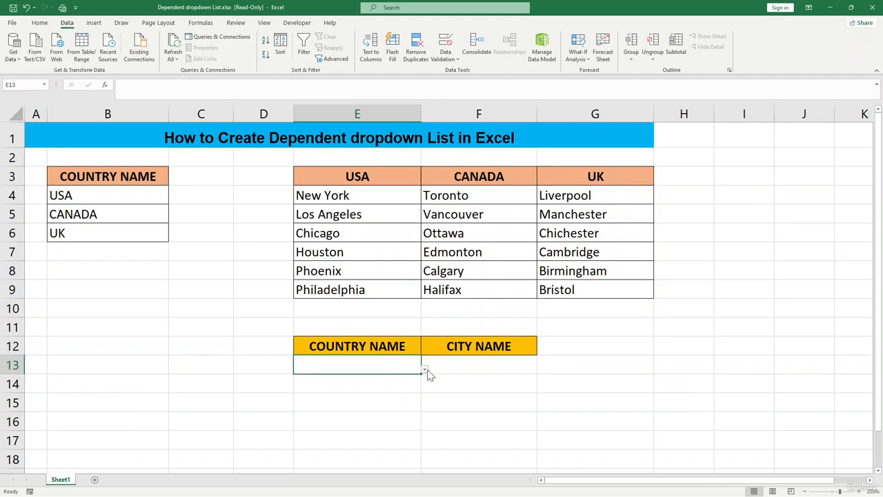
{"action": "left_click", "coordinate": [425, 371]}
{"action": "left_click", "coordinate": [364, 392]}
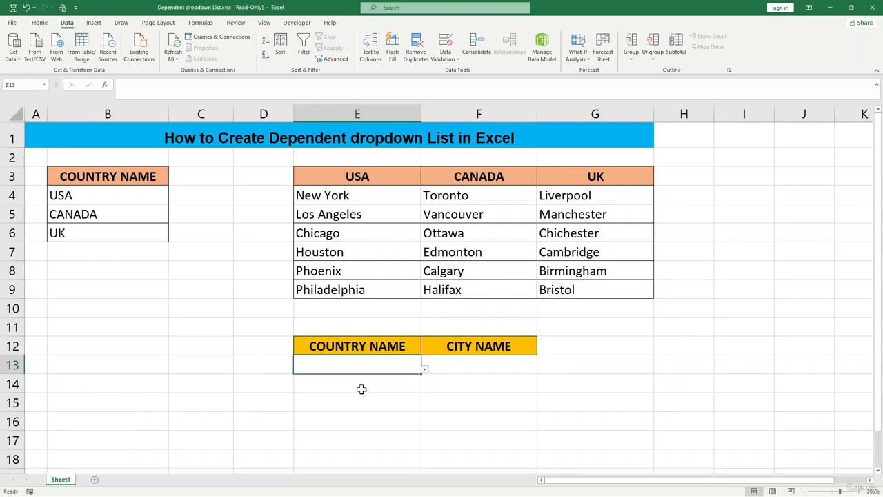
{"action": "left_click", "coordinate": [424, 370]}
{"action": "left_click", "coordinate": [380, 405]}
{"action": "left_click", "coordinate": [430, 379]}
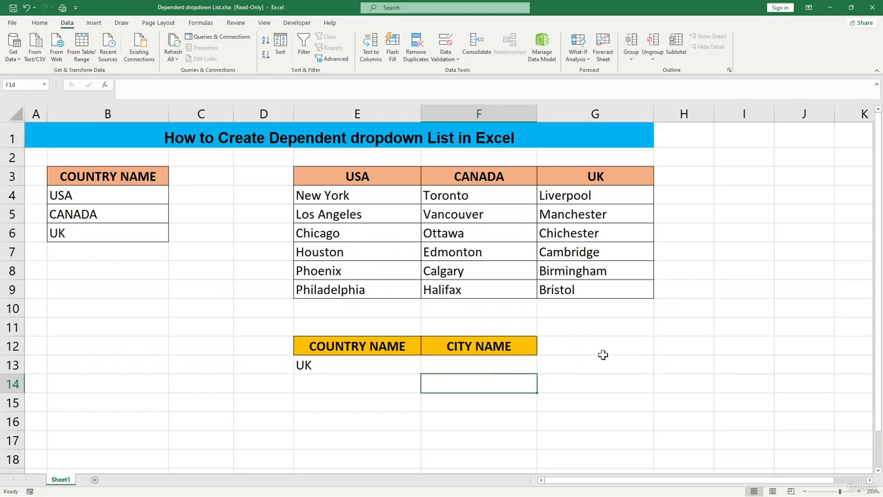
{"action": "left_click", "coordinate": [602, 349]}
Create named ranges from the city table E3:G9, using only the top row as names.
{"action": "left_click_drag", "start_coordinate": [324, 177], "coordinate": [594, 288]}
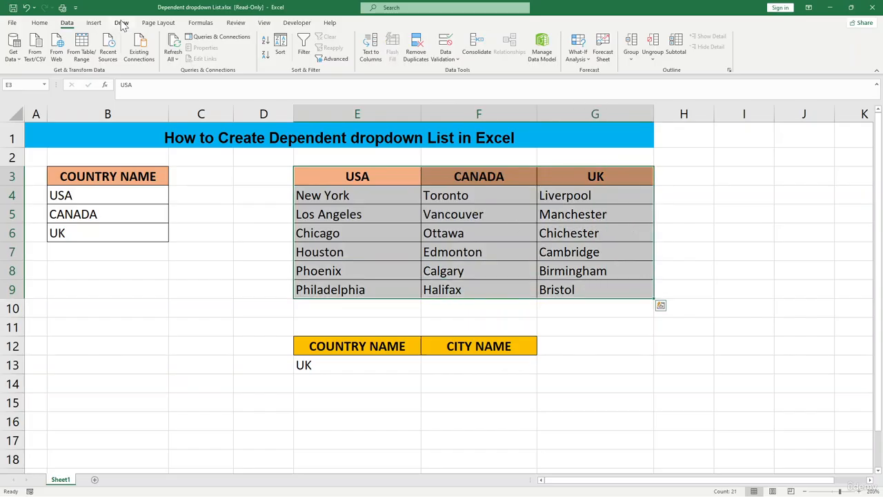
{"action": "left_click", "coordinate": [198, 23]}
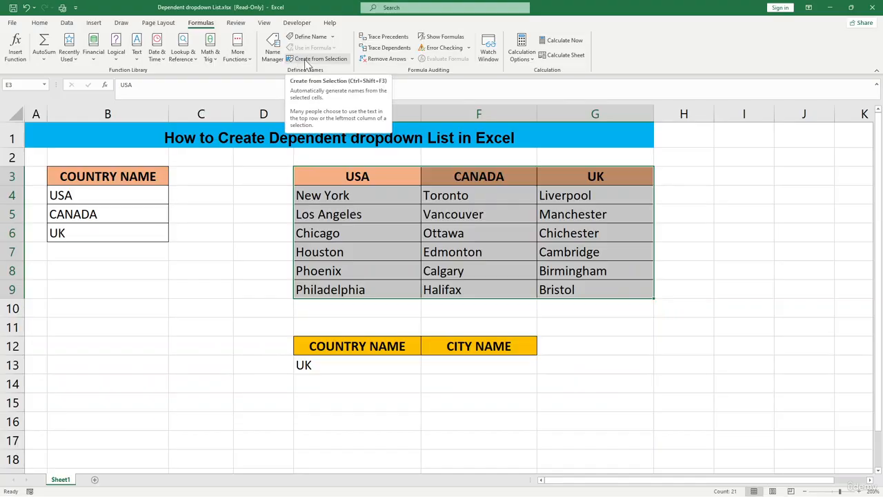
{"action": "left_click", "coordinate": [307, 60]}
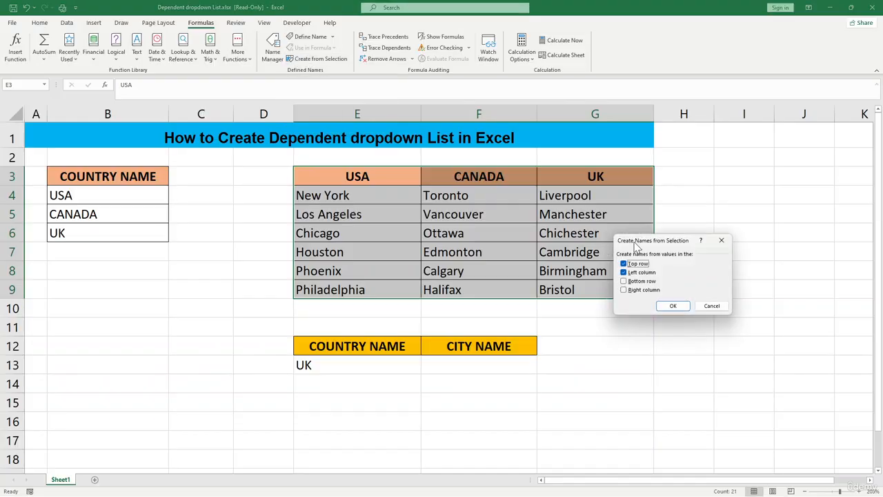
{"action": "left_click_drag", "start_coordinate": [631, 242], "coordinate": [172, 211]}
{"action": "left_click", "coordinate": [163, 228]}
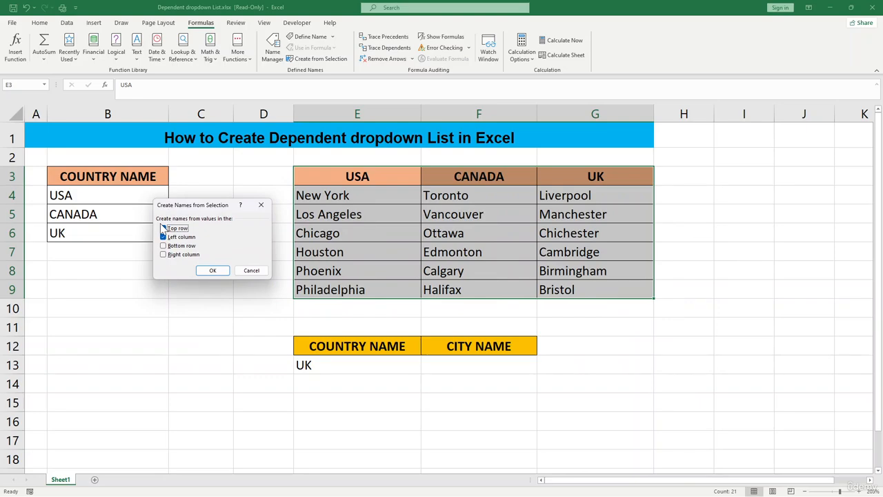
{"action": "left_click", "coordinate": [163, 228]}
{"action": "left_click", "coordinate": [163, 236]}
{"action": "left_click", "coordinate": [214, 271]}
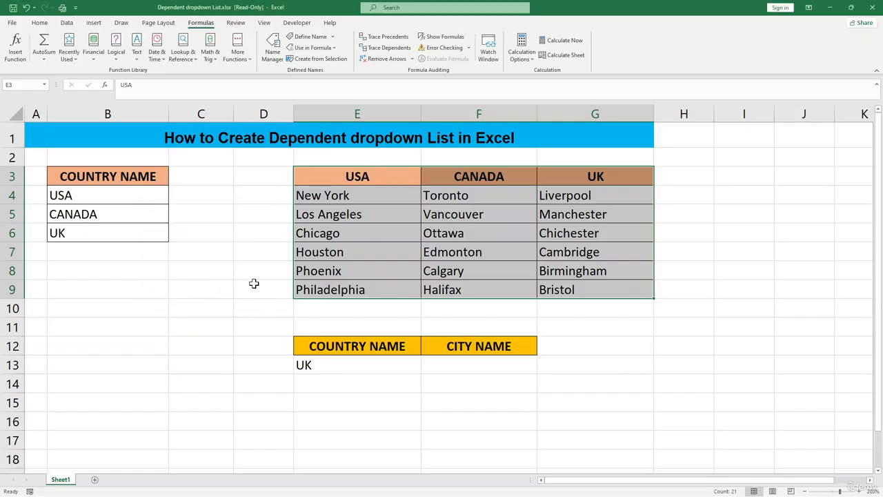
Check the CANADA, UK and USA named ranges in the Name Manager and close it.
{"action": "left_click", "coordinate": [458, 366]}
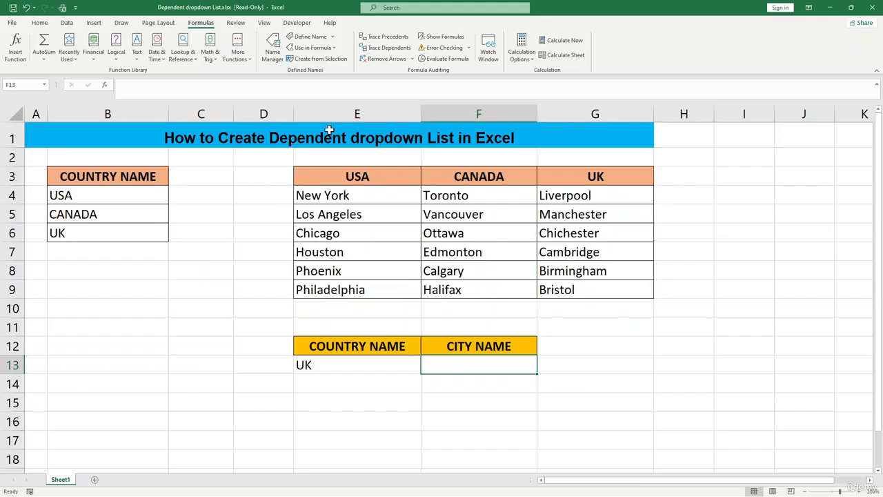
{"action": "left_click", "coordinate": [274, 55]}
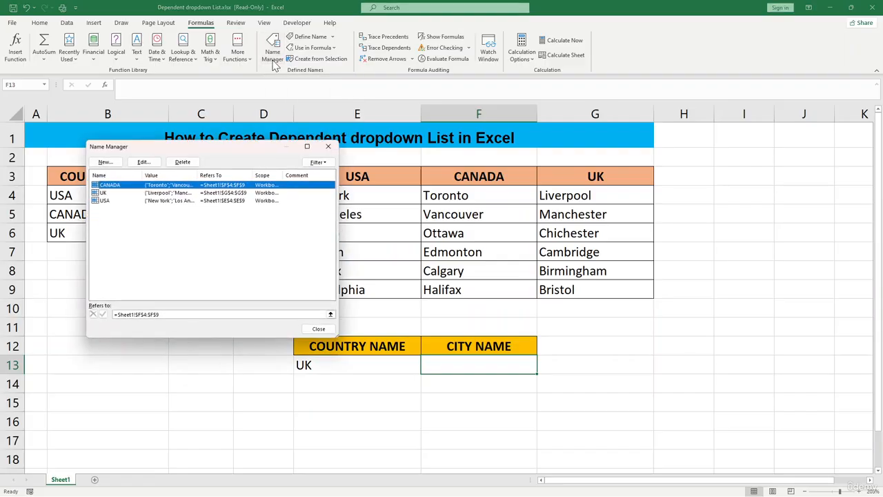
{"action": "left_click_drag", "start_coordinate": [234, 153], "coordinate": [256, 134]}
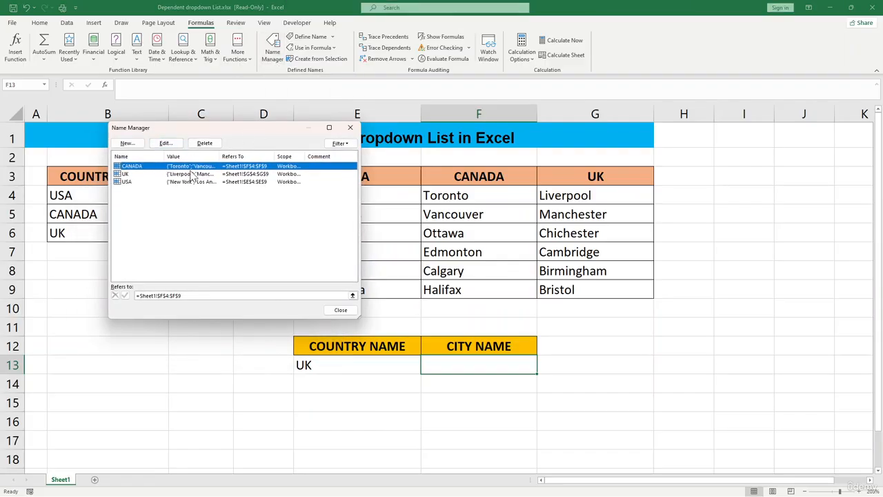
{"action": "left_click_drag", "start_coordinate": [257, 134], "coordinate": [139, 131]}
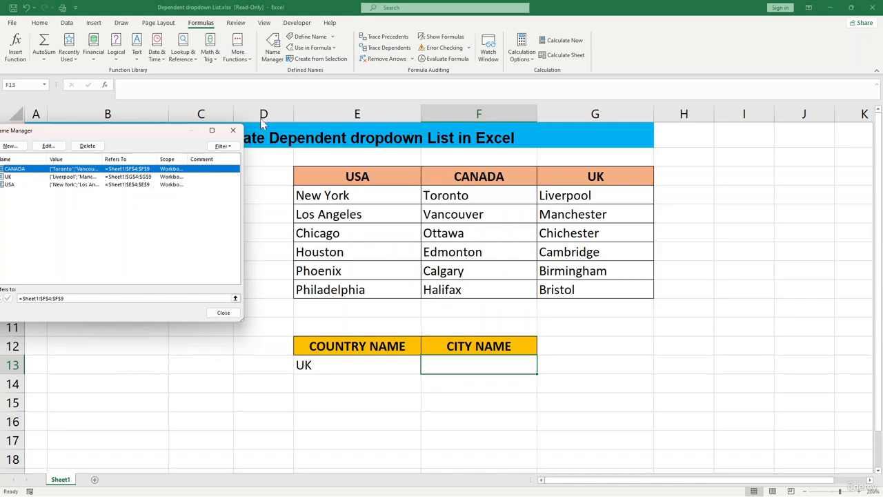
{"action": "left_click_drag", "start_coordinate": [127, 131], "coordinate": [134, 142]}
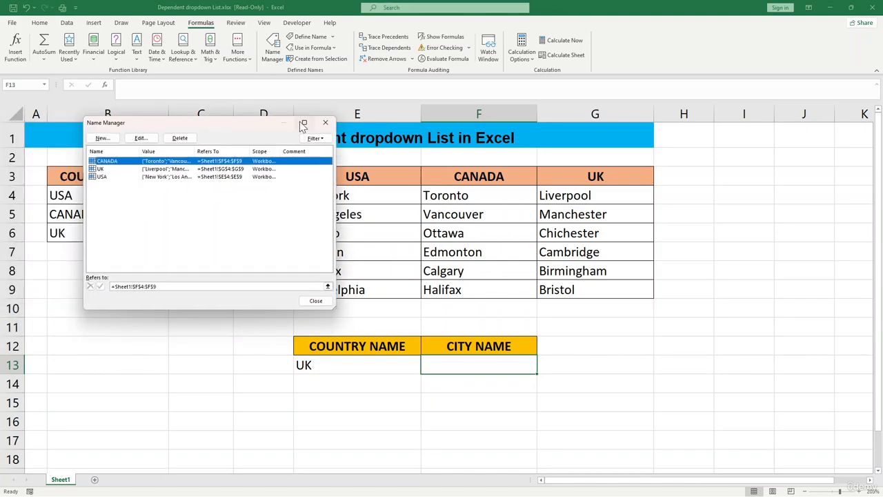
{"action": "left_click", "coordinate": [324, 122]}
Start a data validation rule for city cell F13 and allow only List entries.
{"action": "left_click", "coordinate": [475, 378]}
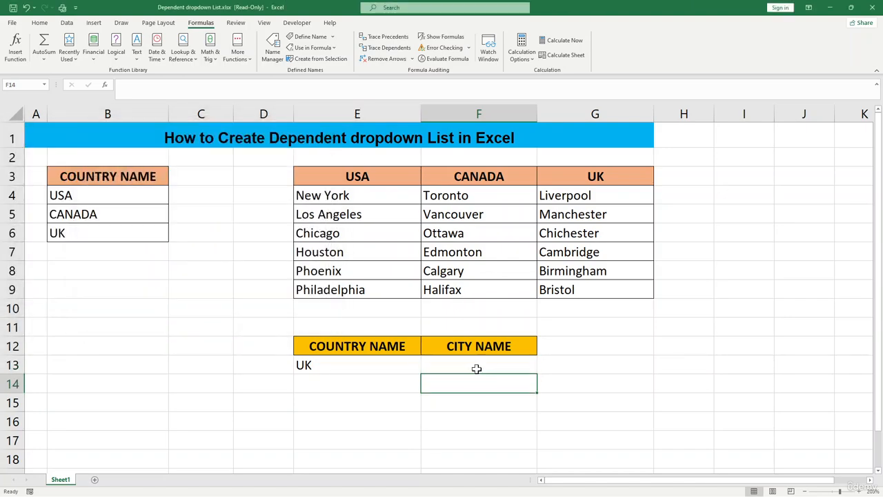
{"action": "left_click", "coordinate": [479, 363]}
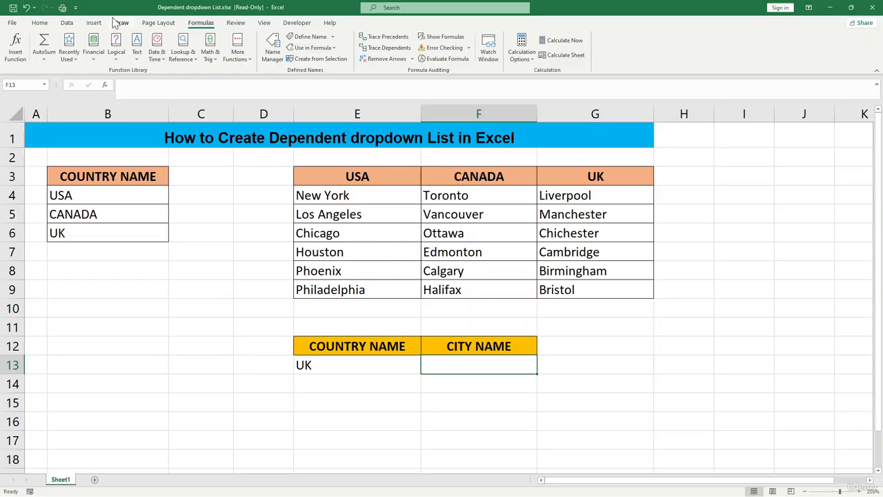
{"action": "left_click", "coordinate": [67, 23]}
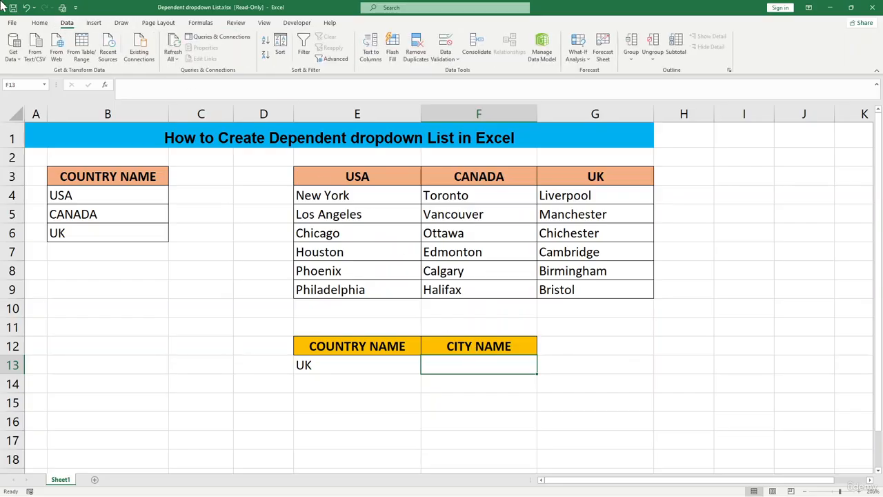
{"action": "left_click", "coordinate": [449, 57]}
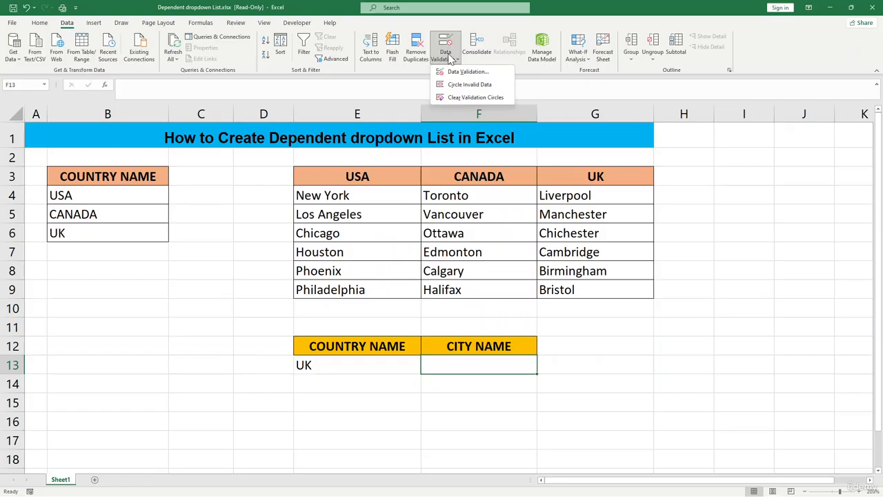
{"action": "left_click", "coordinate": [460, 71]}
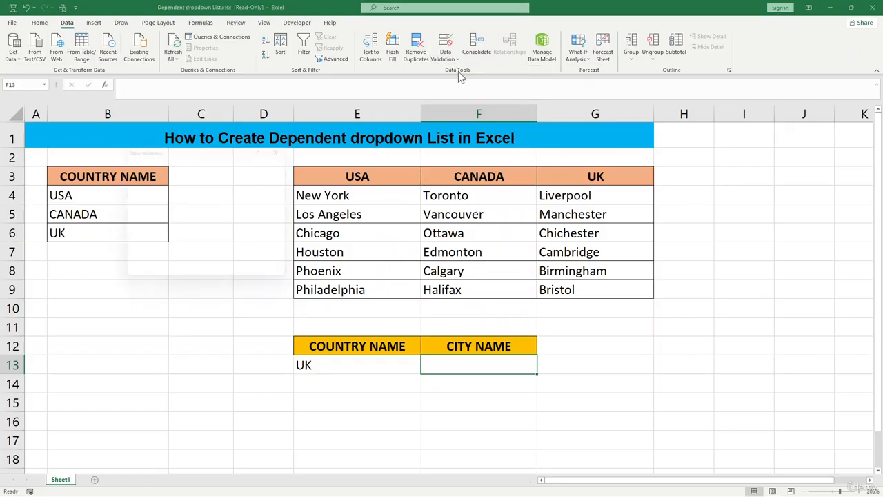
{"action": "left_click_drag", "start_coordinate": [241, 146], "coordinate": [439, 141]}
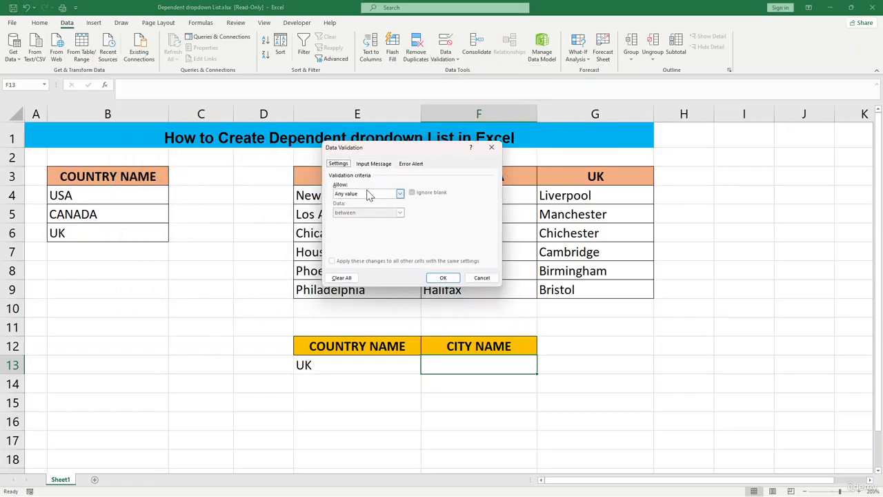
{"action": "left_click", "coordinate": [369, 194]}
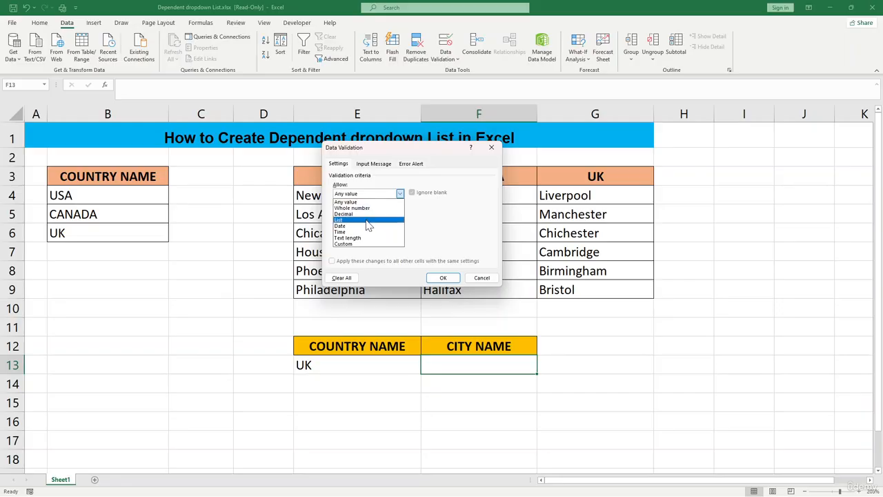
{"action": "left_click", "coordinate": [367, 220]}
Set the list source of F13 to =indirect($E$13) and apply the validation rule.
{"action": "left_click", "coordinate": [374, 231]}
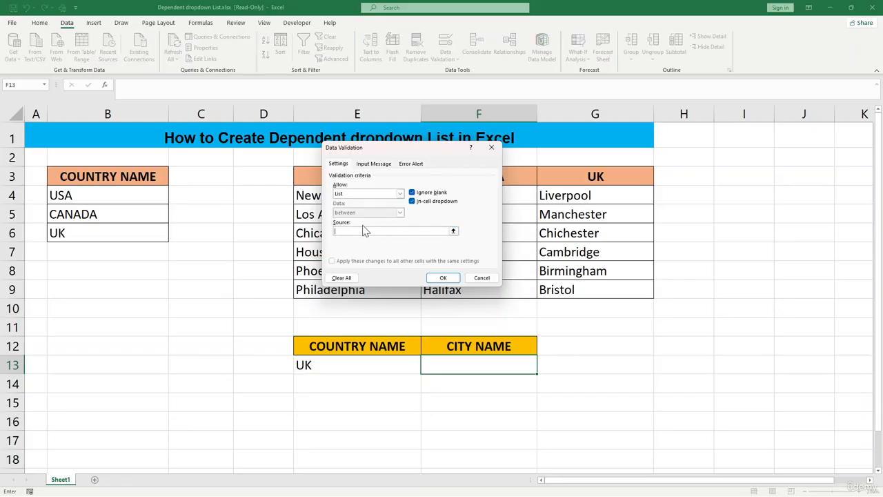
{"action": "left_click_drag", "start_coordinate": [411, 153], "coordinate": [631, 196]}
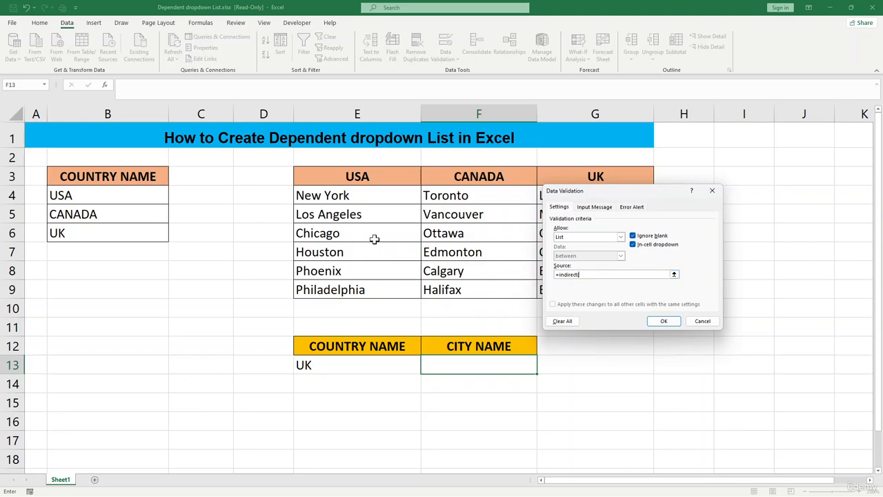
{"action": "left_click", "coordinate": [341, 364]}
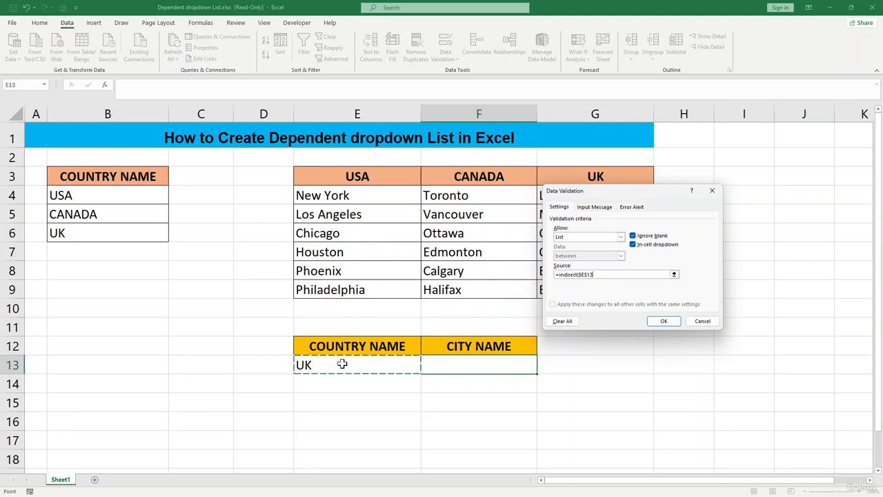
{"action": "type", "text": ")"}
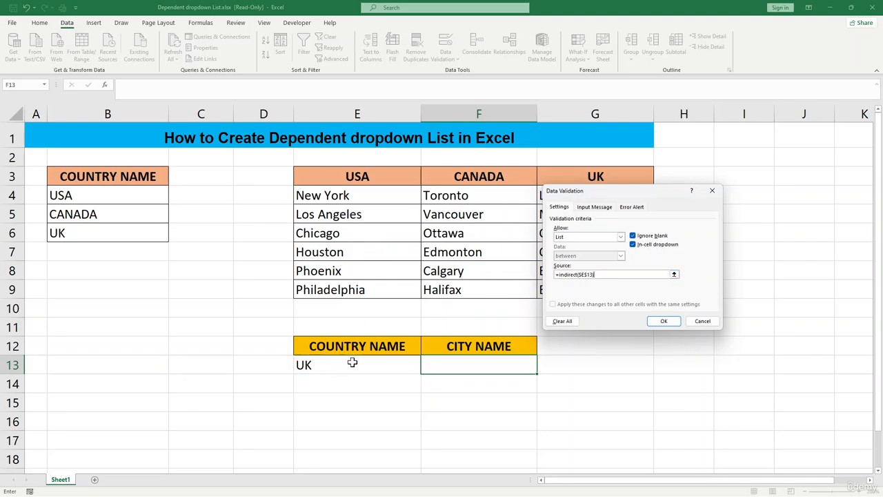
{"action": "left_click", "coordinate": [667, 322]}
Test the dependent dropdown by choosing USA in E13 and Phoenix in F13.
{"action": "left_click", "coordinate": [362, 369]}
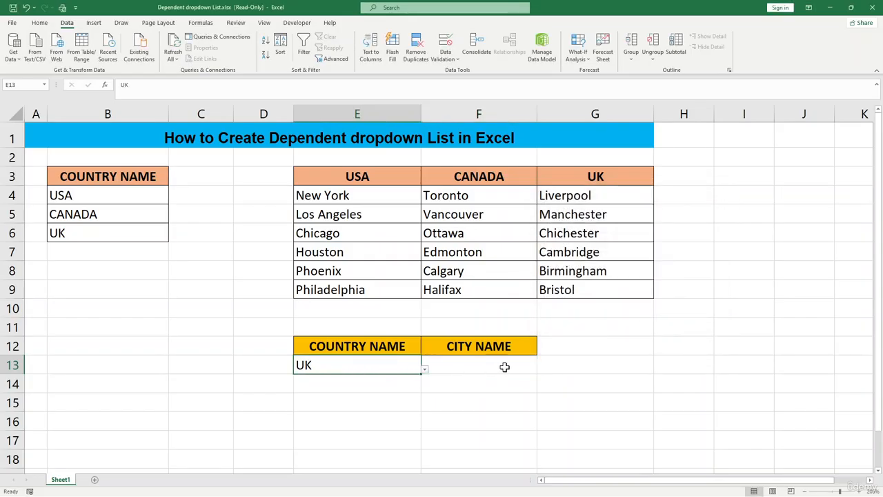
{"action": "left_click", "coordinate": [501, 366]}
{"action": "left_click", "coordinate": [389, 369]}
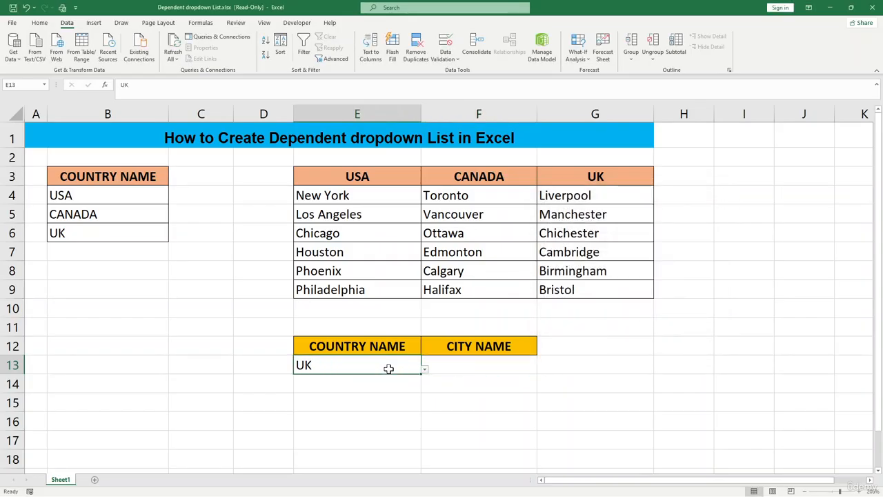
{"action": "left_click", "coordinate": [424, 370]}
{"action": "left_click", "coordinate": [378, 383]}
{"action": "left_click", "coordinate": [456, 364]}
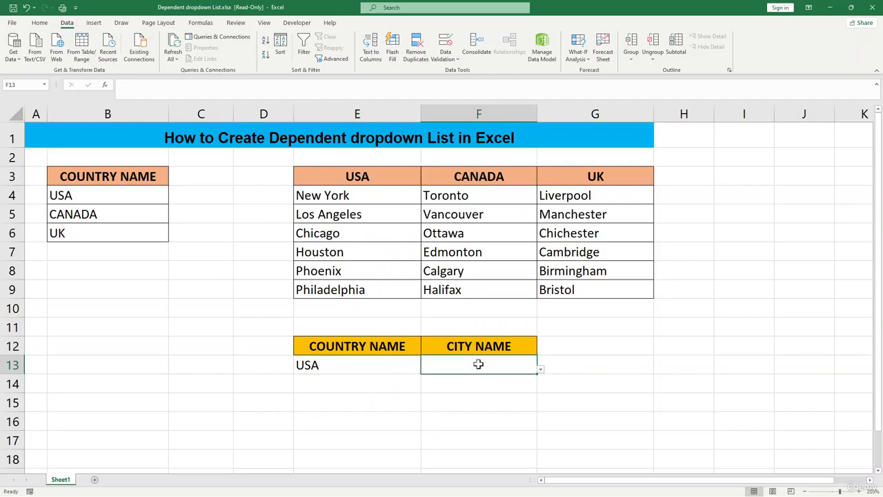
{"action": "left_click", "coordinate": [541, 370]}
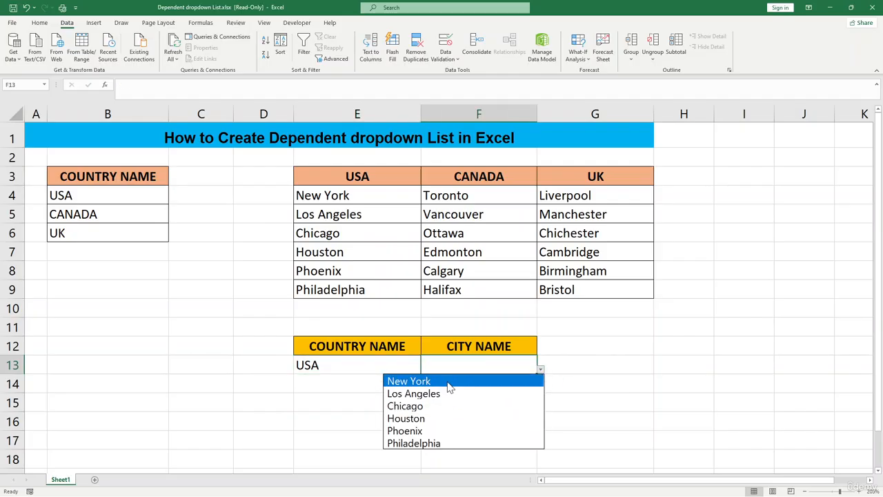
{"action": "left_click", "coordinate": [458, 431]}
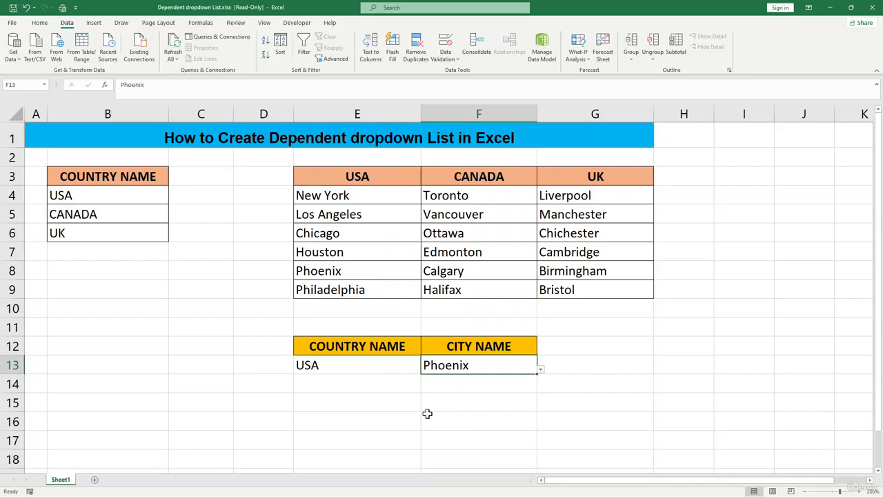
Choose CANADA as the country in E13 and Calgary as the city in F13.
{"action": "left_click", "coordinate": [404, 366]}
{"action": "left_click", "coordinate": [424, 370]}
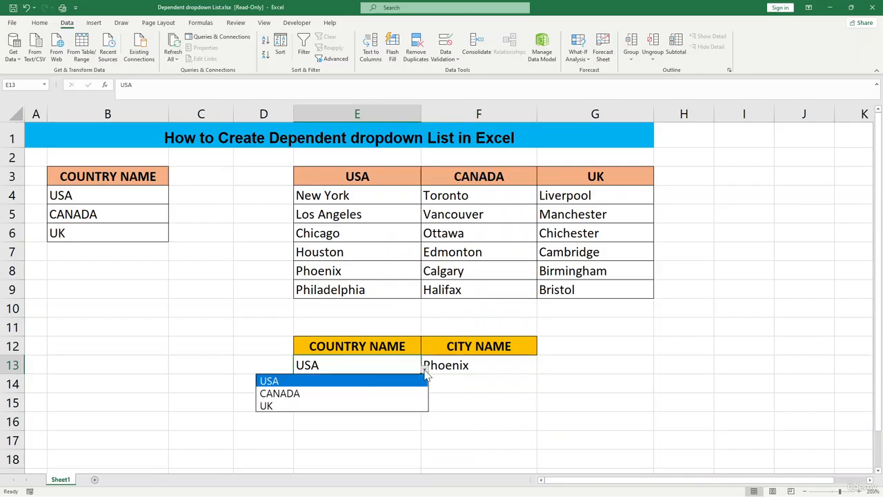
{"action": "left_click", "coordinate": [395, 394]}
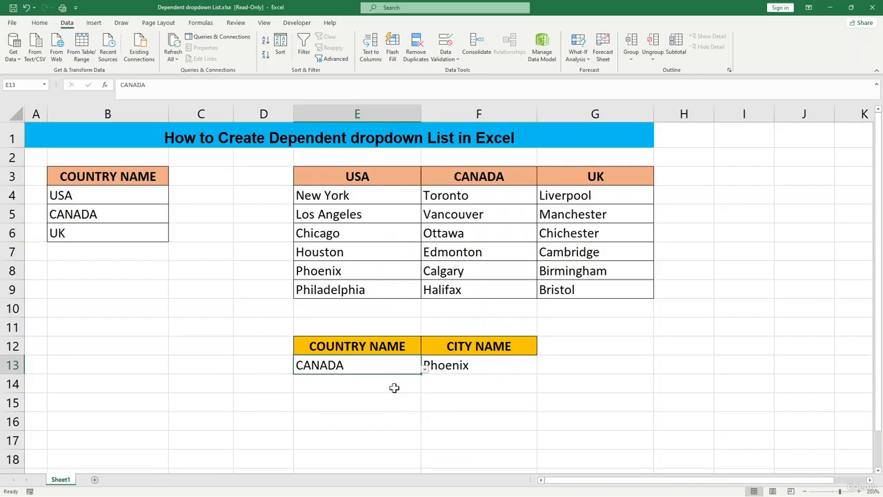
{"action": "left_click", "coordinate": [484, 366]}
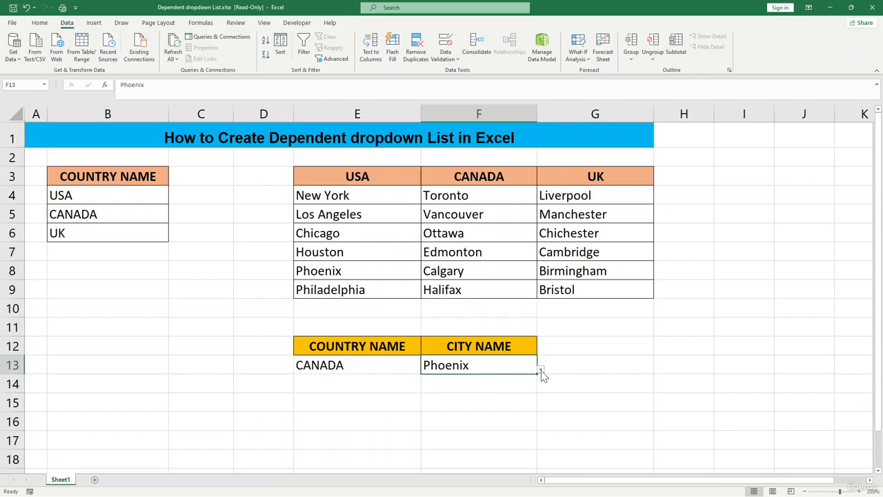
{"action": "left_click", "coordinate": [541, 371]}
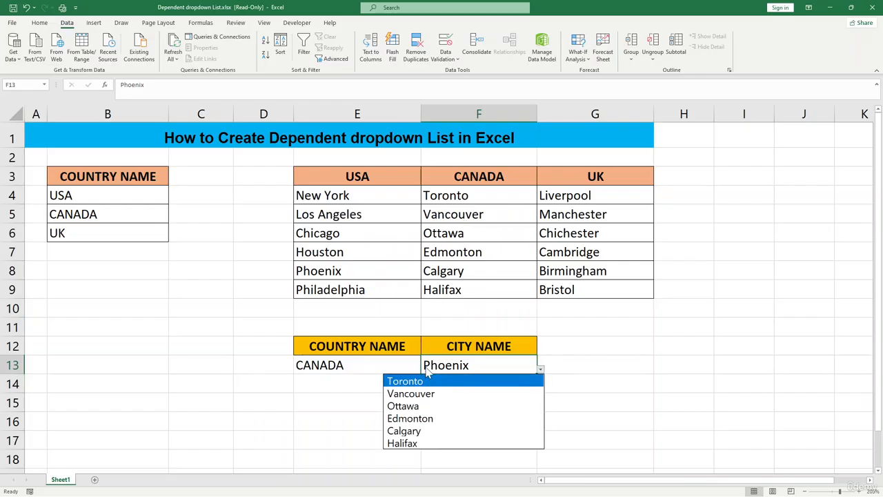
{"action": "left_click", "coordinate": [441, 432]}
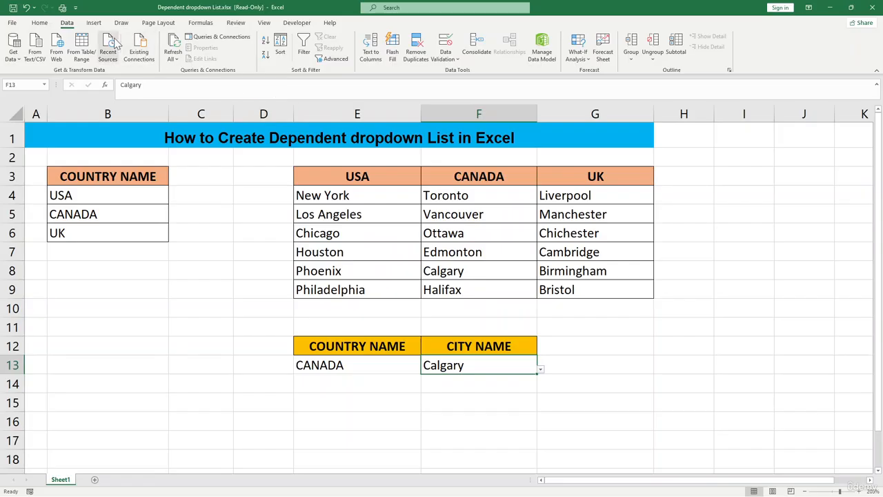
{"action": "left_click", "coordinate": [207, 25]}
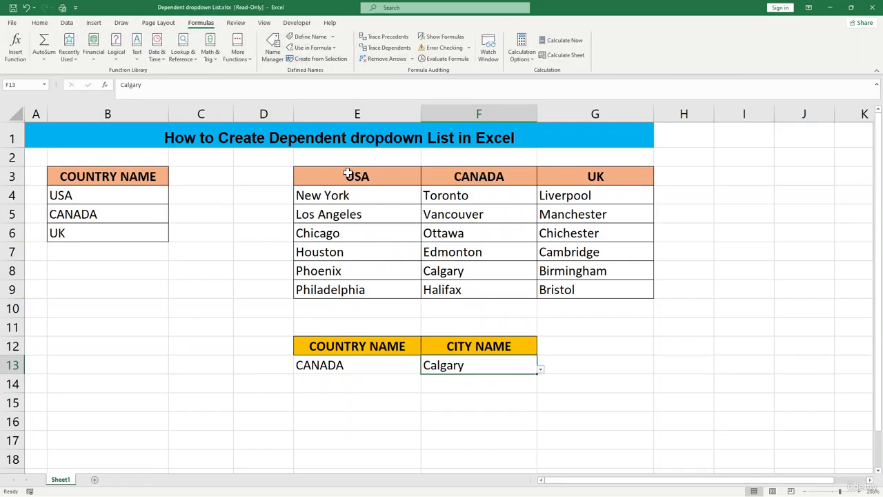
{"action": "left_click", "coordinate": [472, 406]}
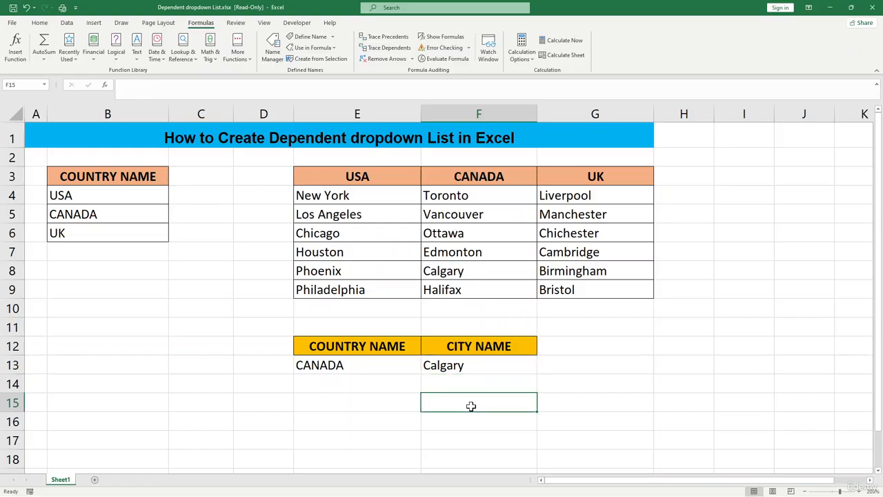